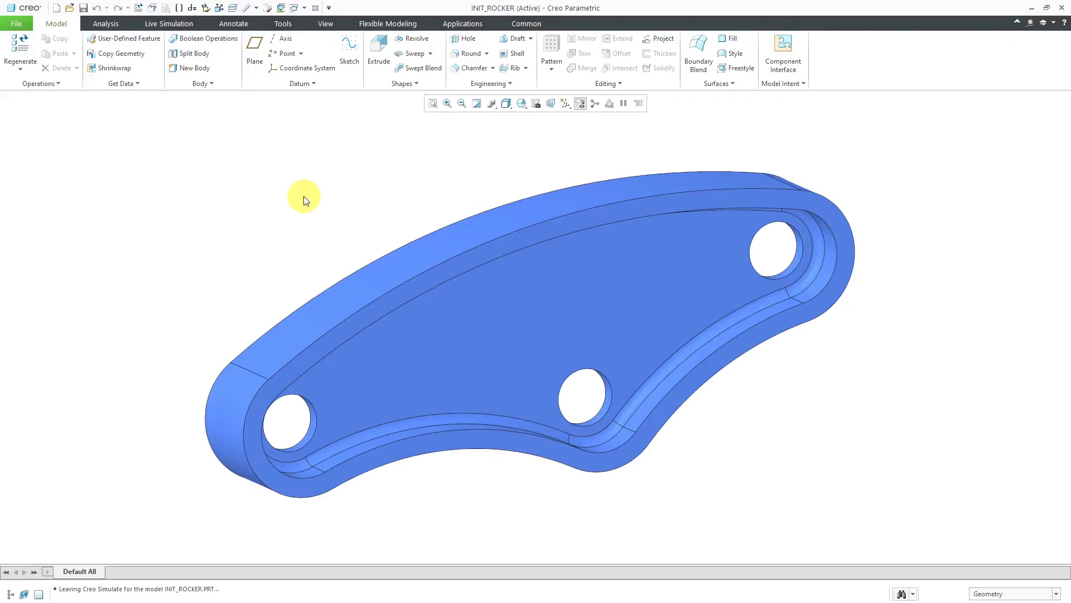
# Enter Simulate structure mode for the rocker part and start a material assignment with the part as reference
pyautogui.click(459, 25)
pyautogui.click(78, 66)
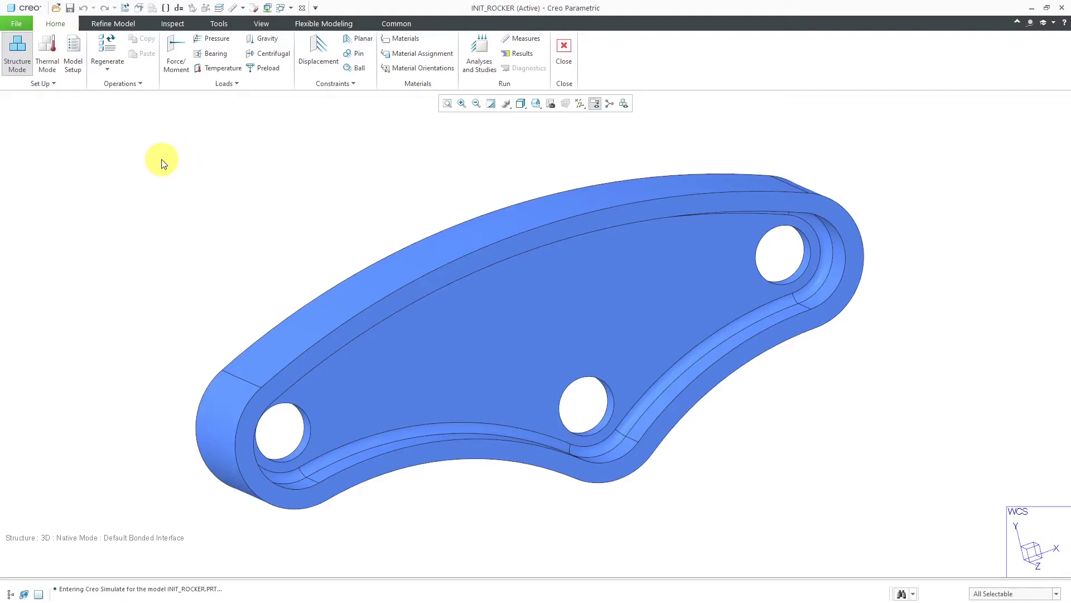
pyautogui.click(409, 54)
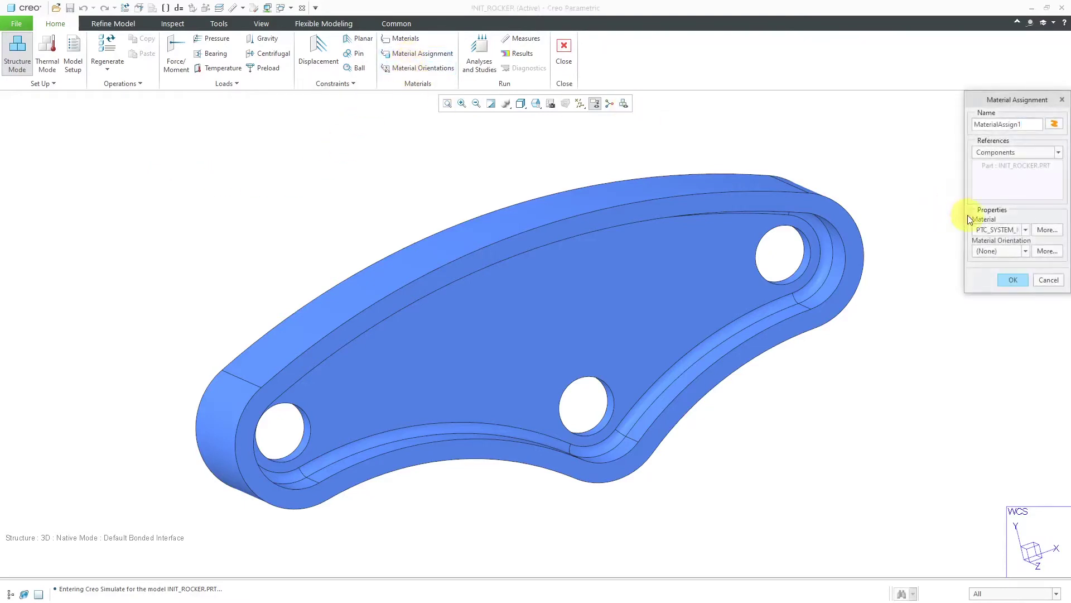
pyautogui.moveTo(965, 216); pyautogui.dragTo(905, 220)
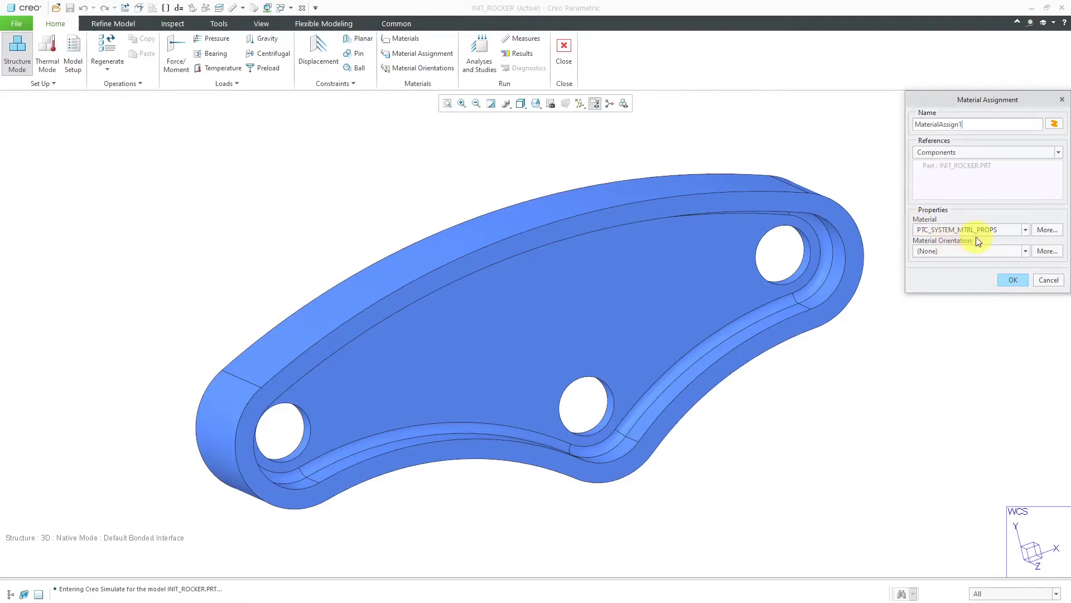
# Add Al-Cu_alloy_wrought_HS from the Non-ferrous_metals folder of the Standard-Materials_Granta-Design library to the model
pyautogui.click(1047, 229)
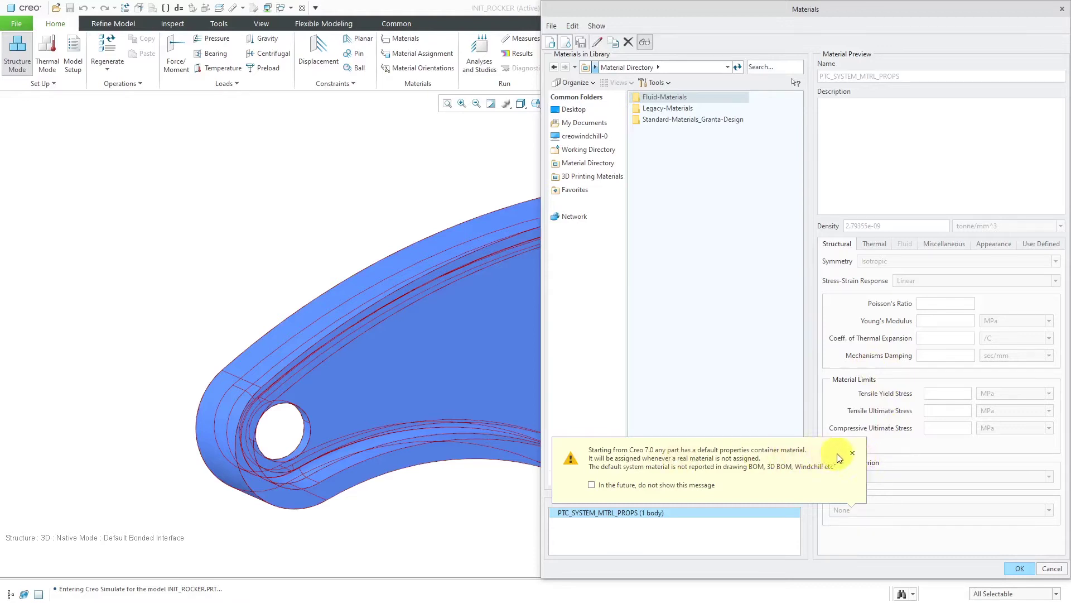
pyautogui.click(852, 453)
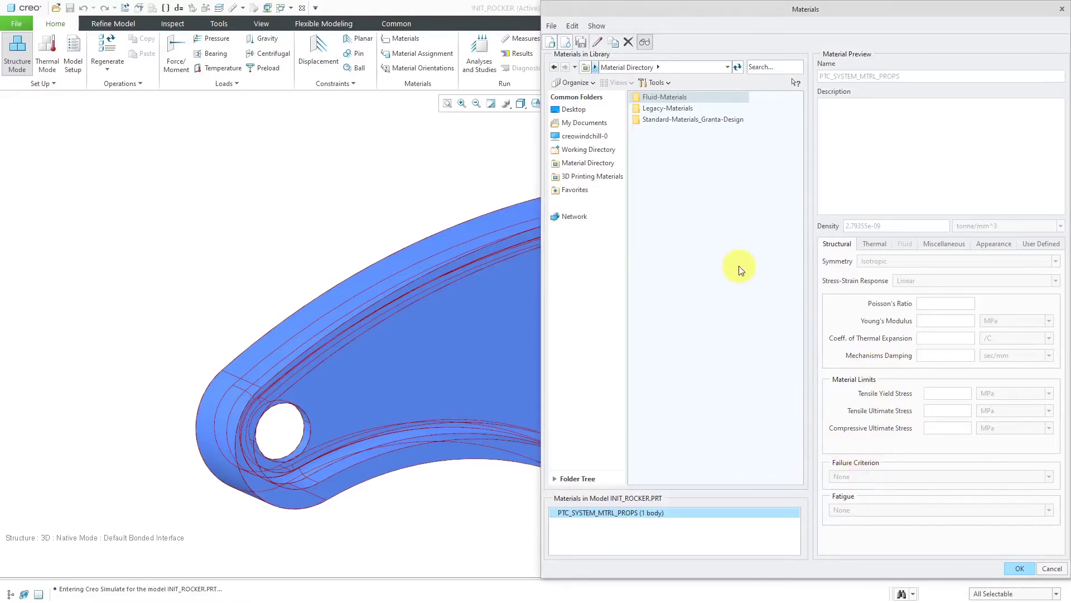
pyautogui.doubleClick(686, 119)
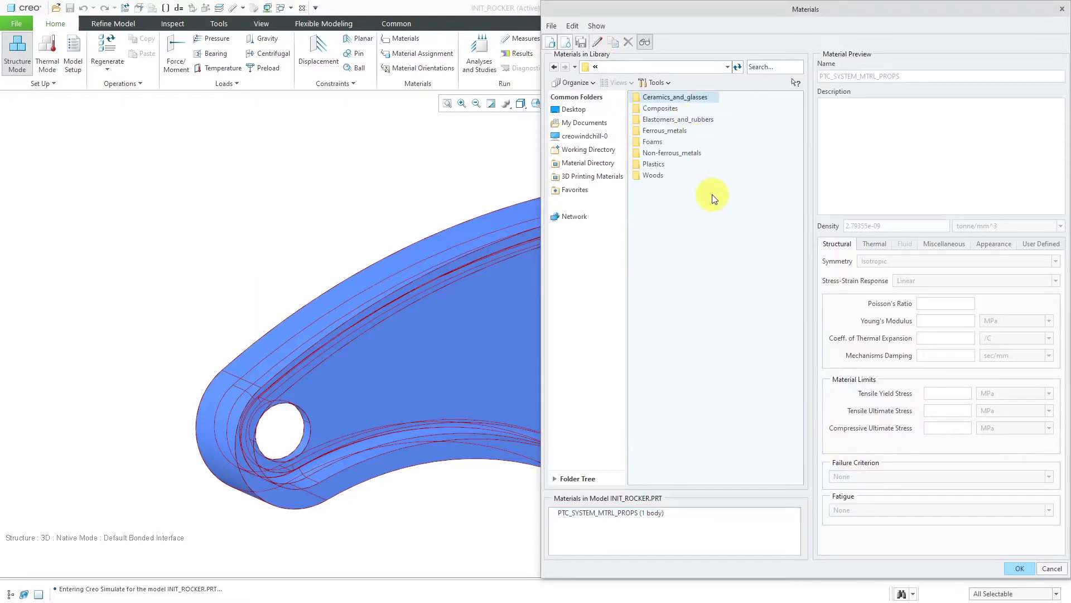
pyautogui.doubleClick(691, 155)
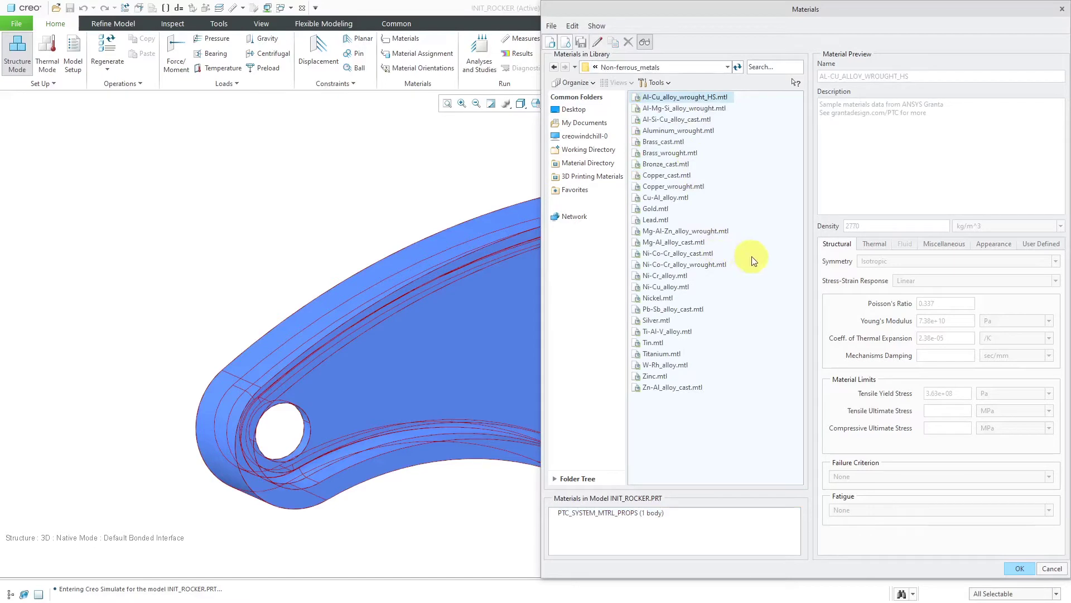
pyautogui.rightClick(696, 99)
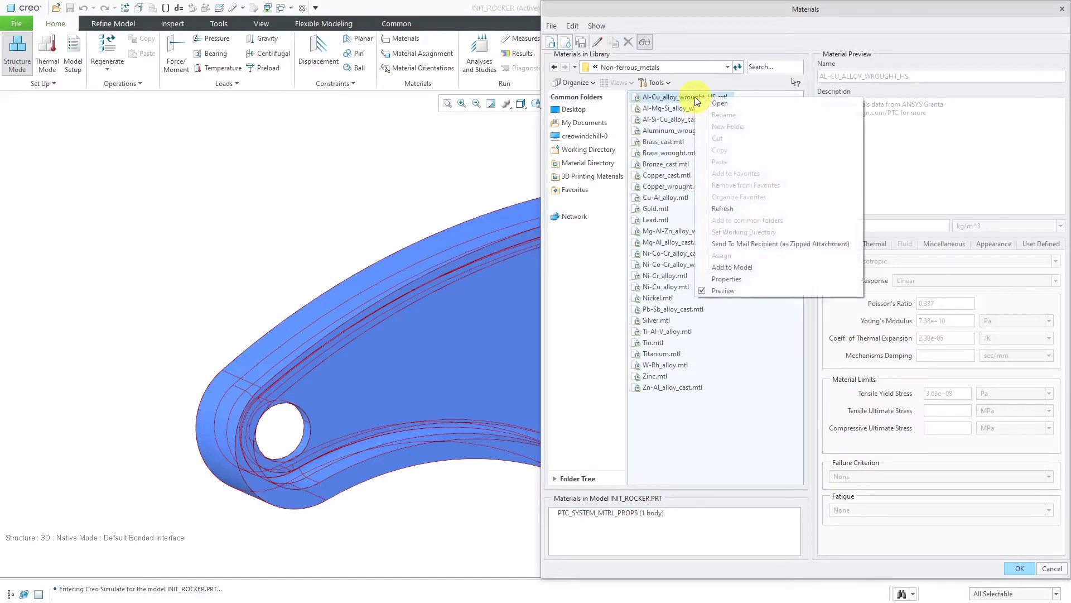
pyautogui.click(741, 266)
# Assign AL-CU_ALLOY_WROUGHT_HS to the rocker part and complete the material assignment
pyautogui.rightClick(642, 524)
pyautogui.click(1010, 568)
pyautogui.click(1010, 566)
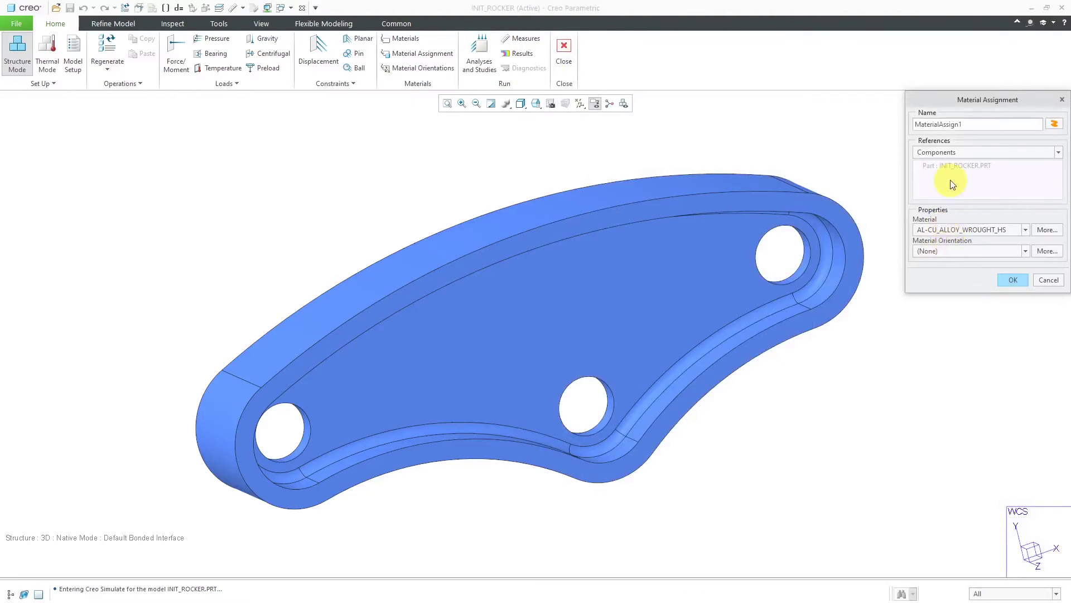
pyautogui.click(1012, 281)
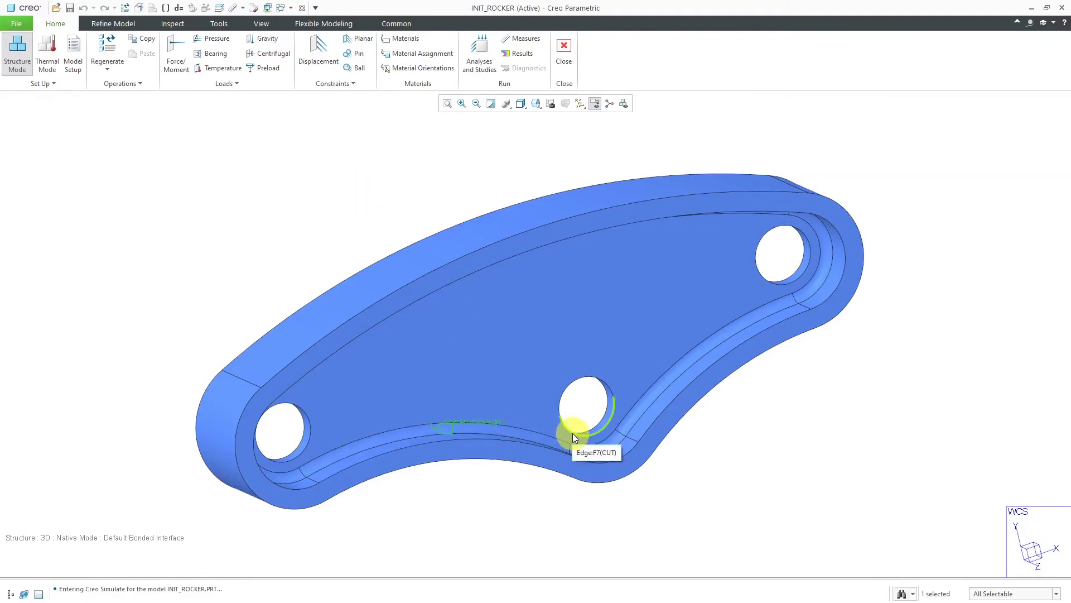
# Create a displacement constraint on the middle hole's inner surfaces with X, Y and Z translations fixed
pyautogui.click(317, 51)
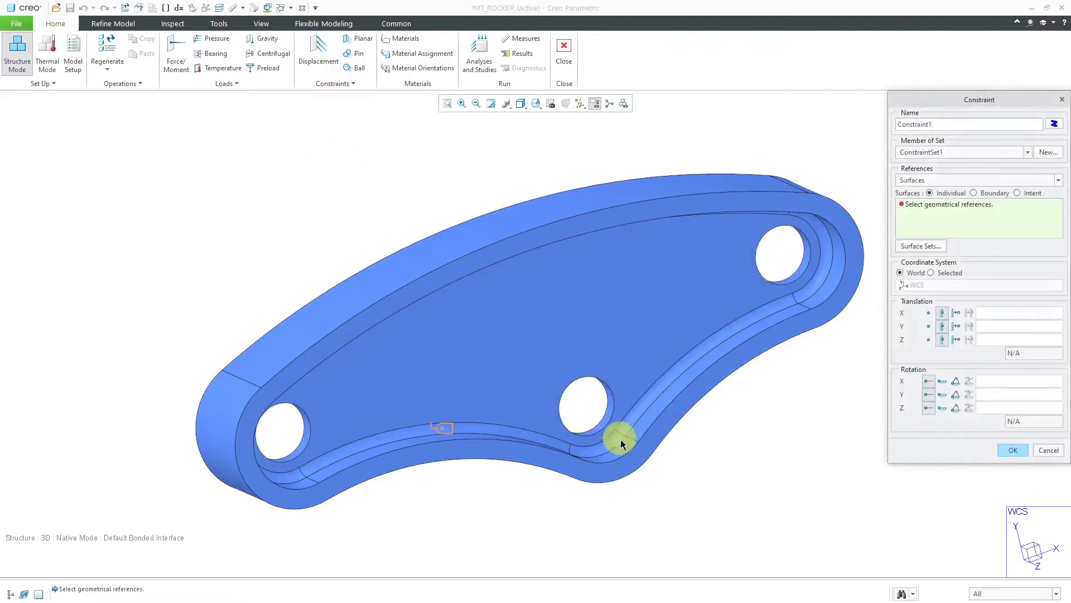
pyautogui.click(604, 423)
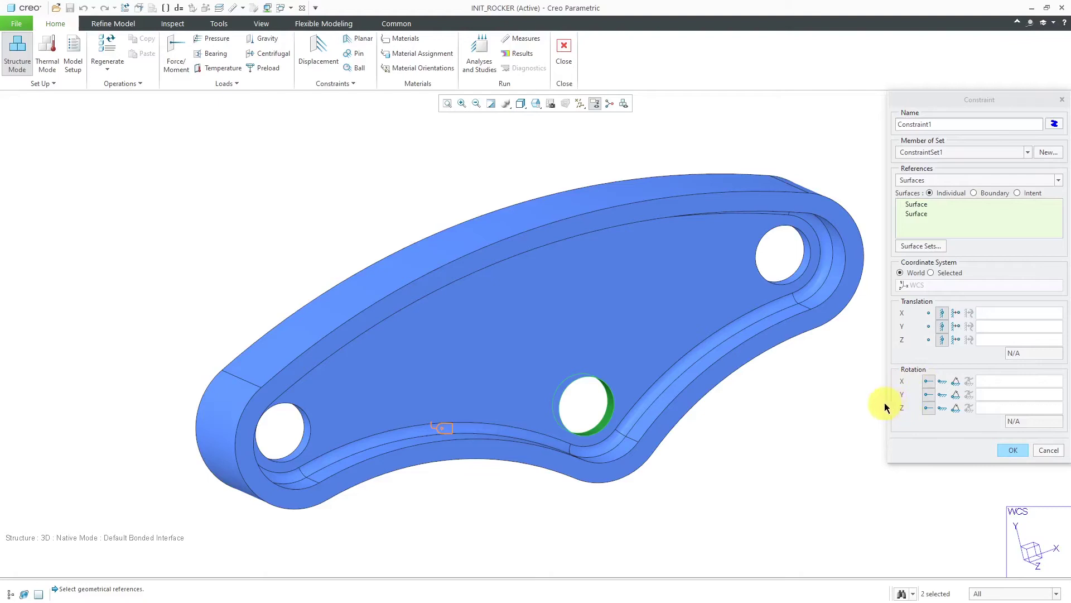
pyautogui.click(1005, 449)
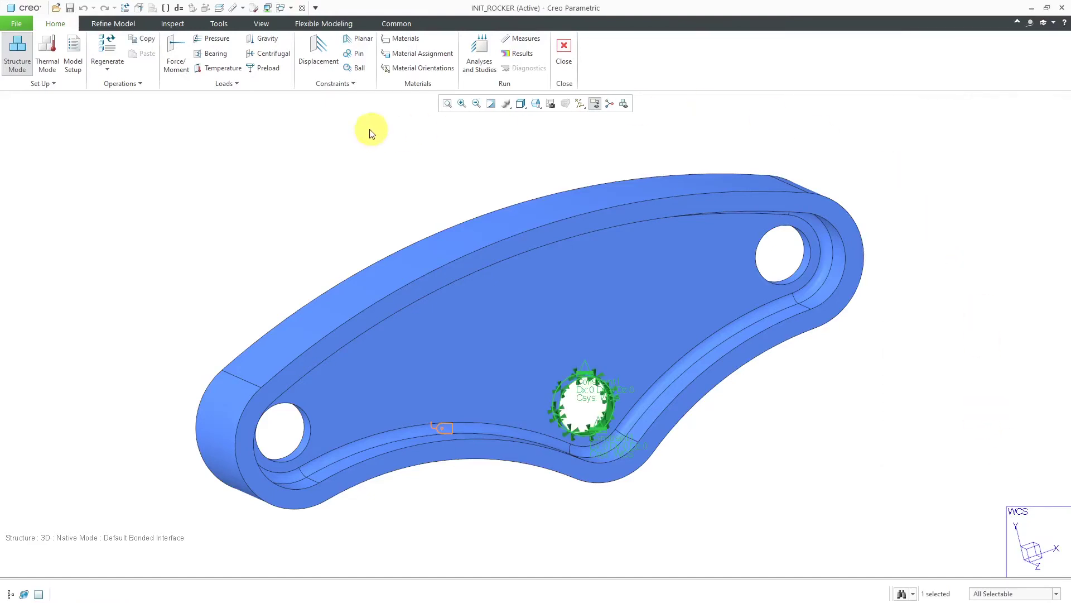
# Start a bearing load in LoadSet1 on the inner surfaces of the hole at the rocker's upper end
pyautogui.click(216, 54)
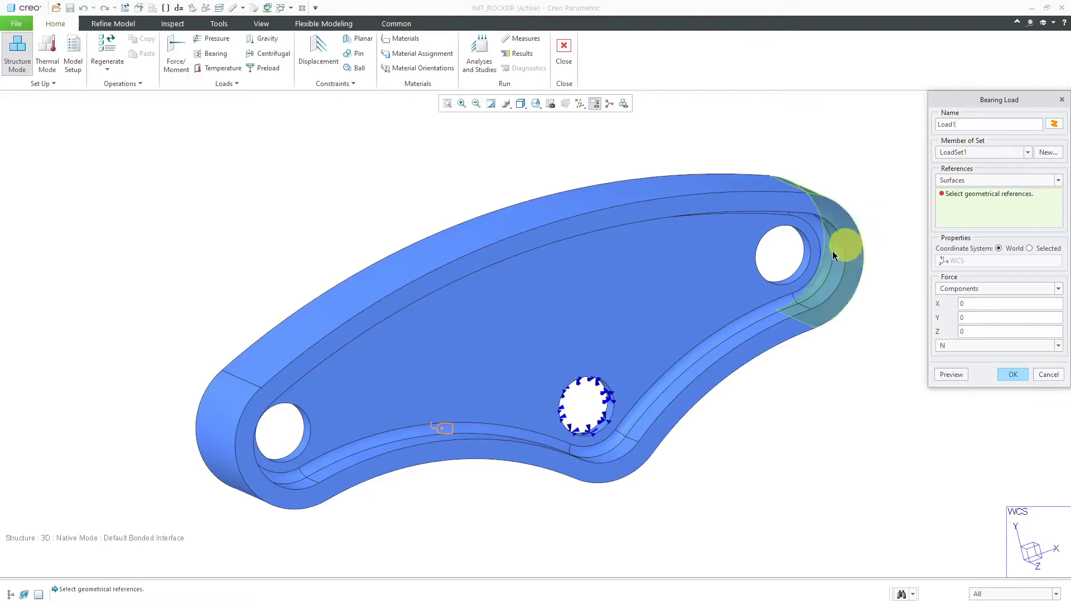
pyautogui.click(802, 266)
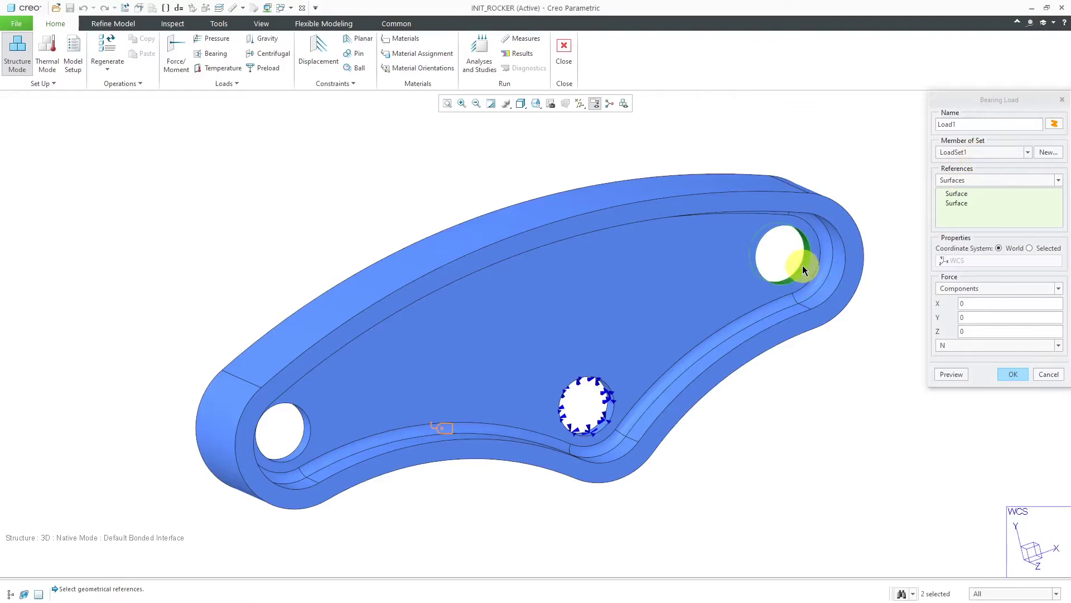
pyautogui.scroll(3, 466, 290)
pyautogui.scroll(-4, 695, 251)
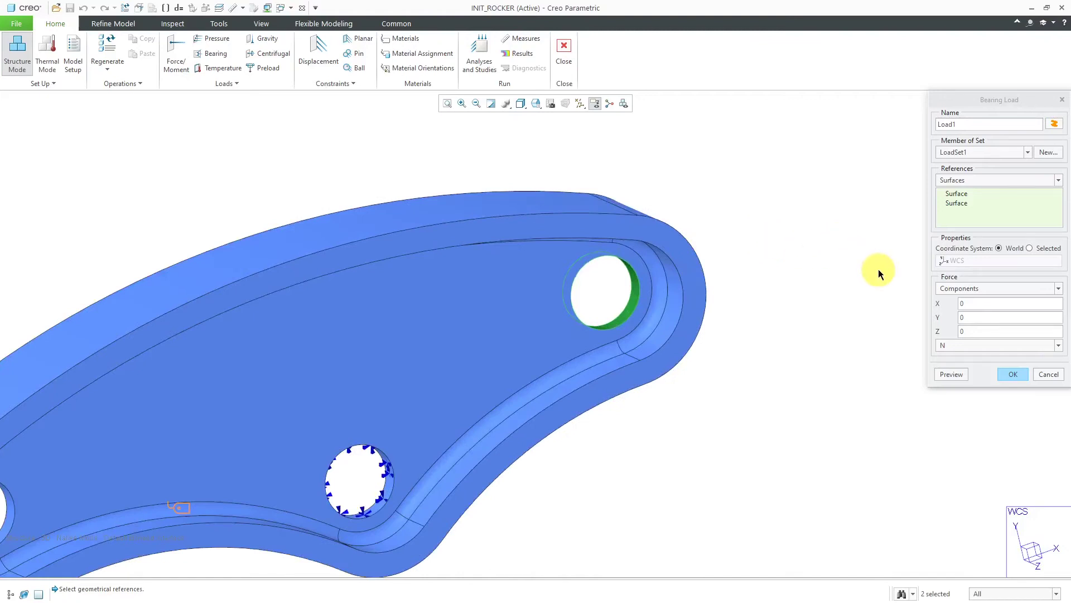
# Define the bearing load's force by direction vector and magnitude, with direction X 1 and Y 1
pyautogui.click(1011, 288)
pyautogui.click(1012, 288)
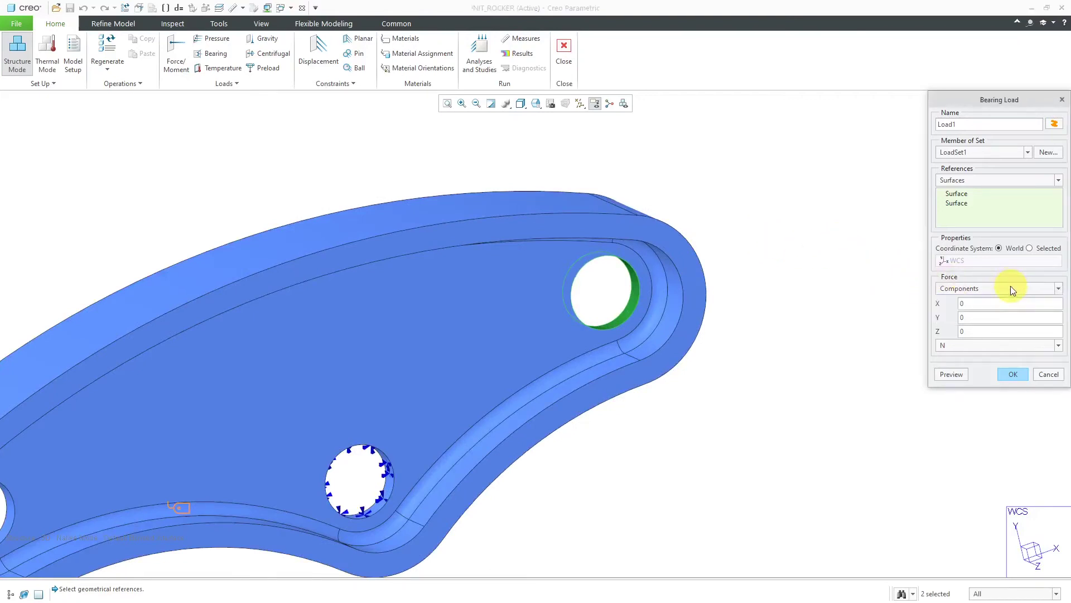
pyautogui.click(1000, 289)
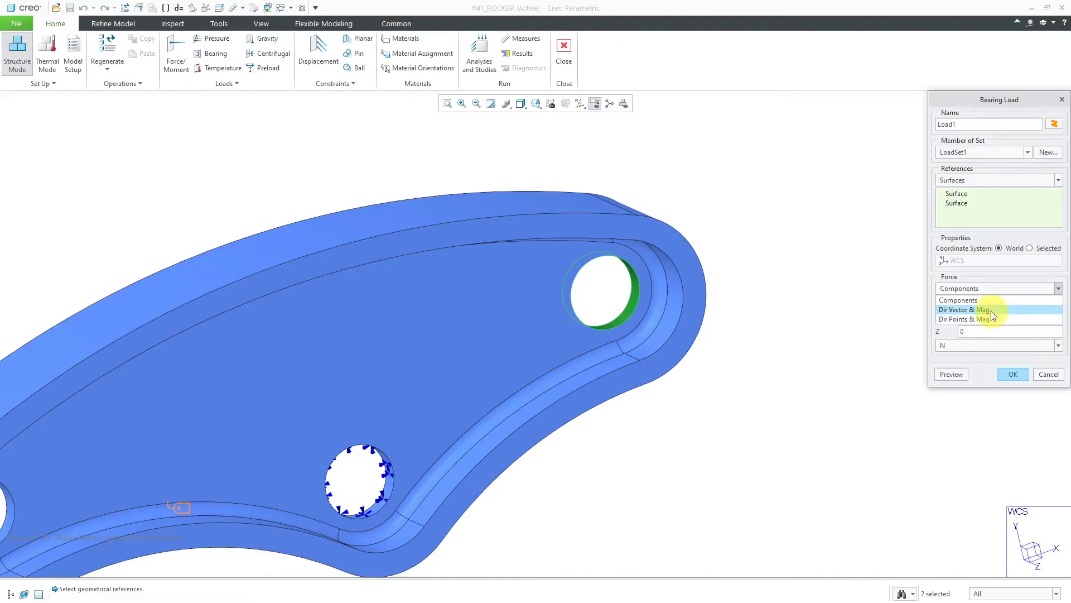
pyautogui.click(991, 310)
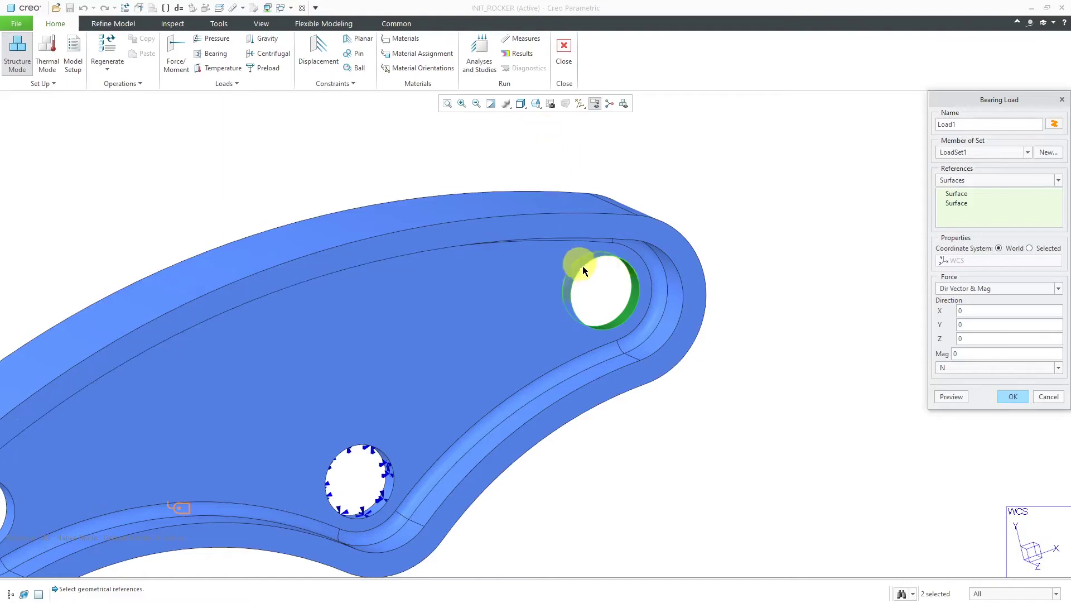
pyautogui.doubleClick(959, 310)
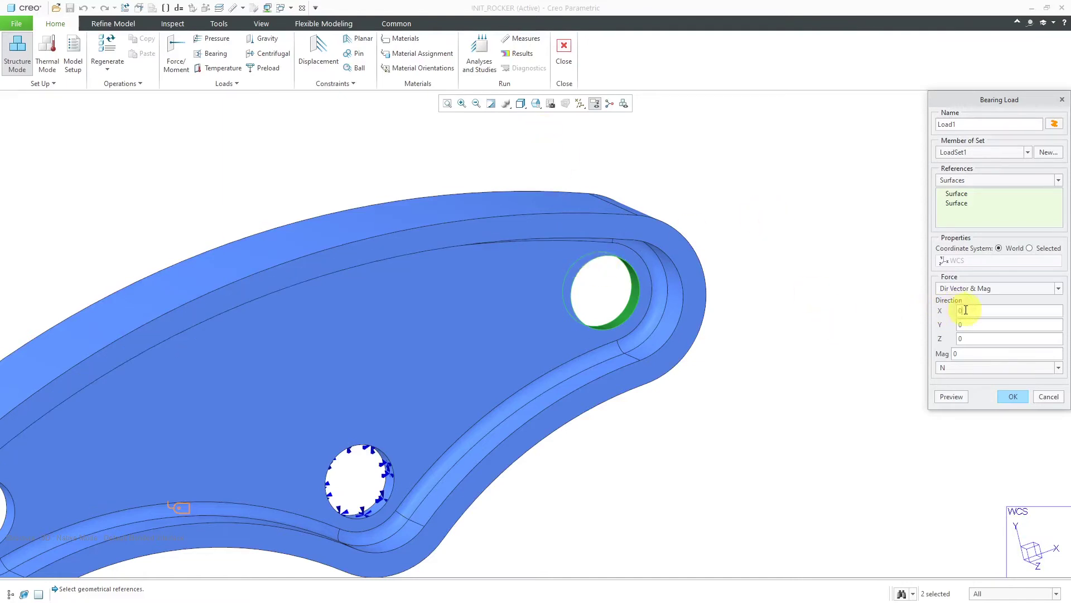
pyautogui.write('1')
pyautogui.doubleClick(968, 325)
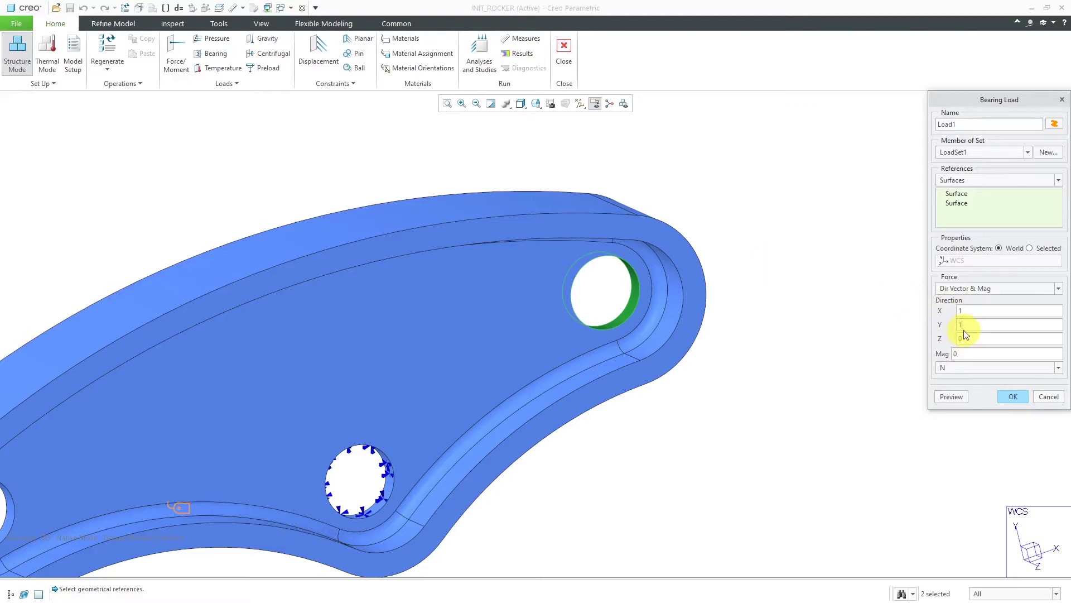
# Set the bearing load's magnitude to 100 lbf
pyautogui.click(990, 368)
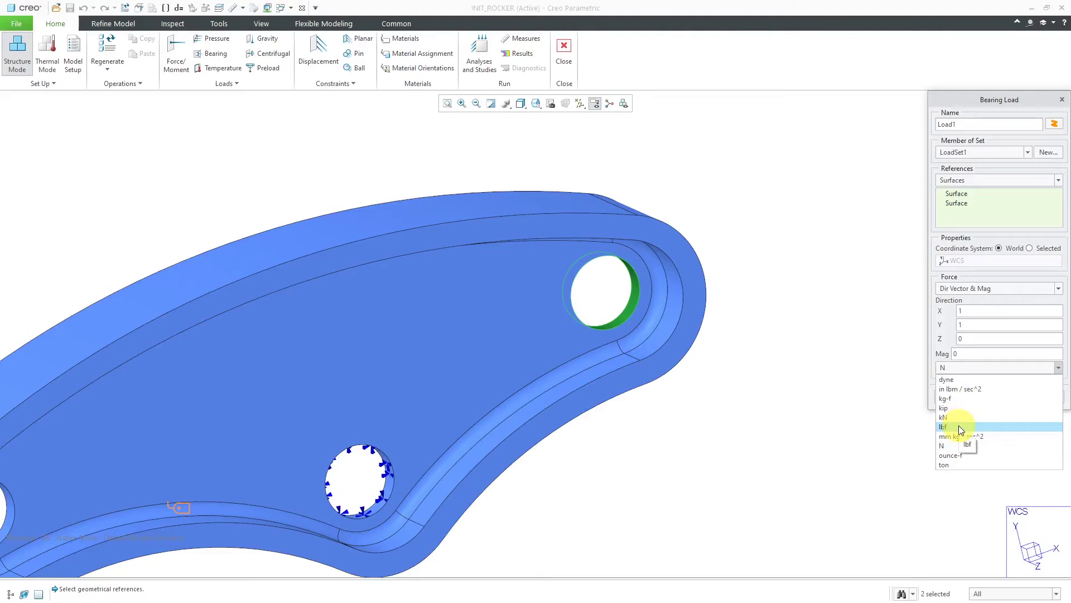
pyautogui.click(959, 425)
pyautogui.doubleClick(969, 355)
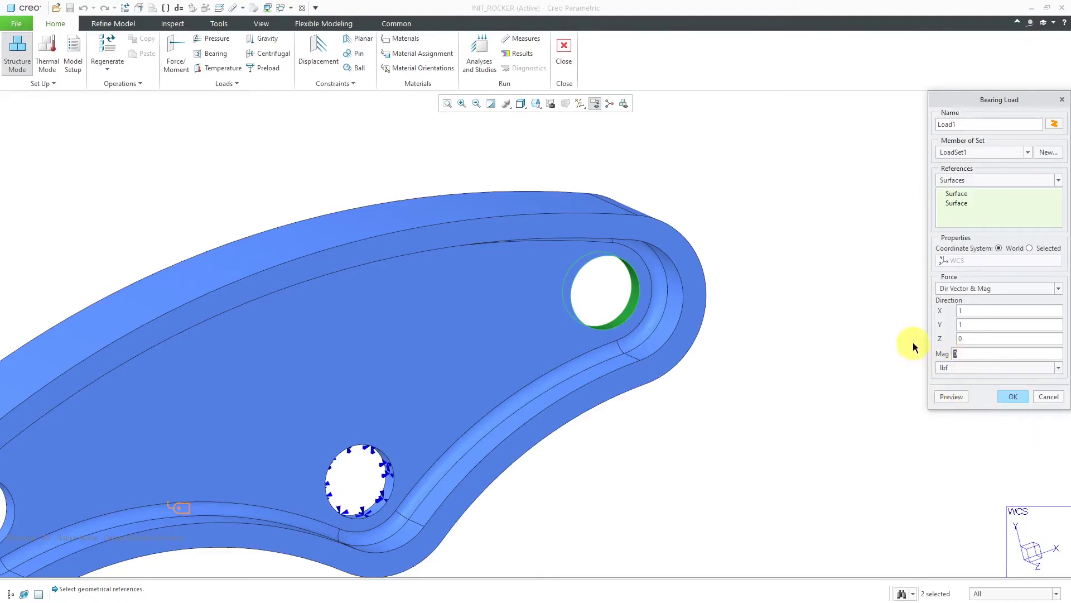
pyautogui.write('10')
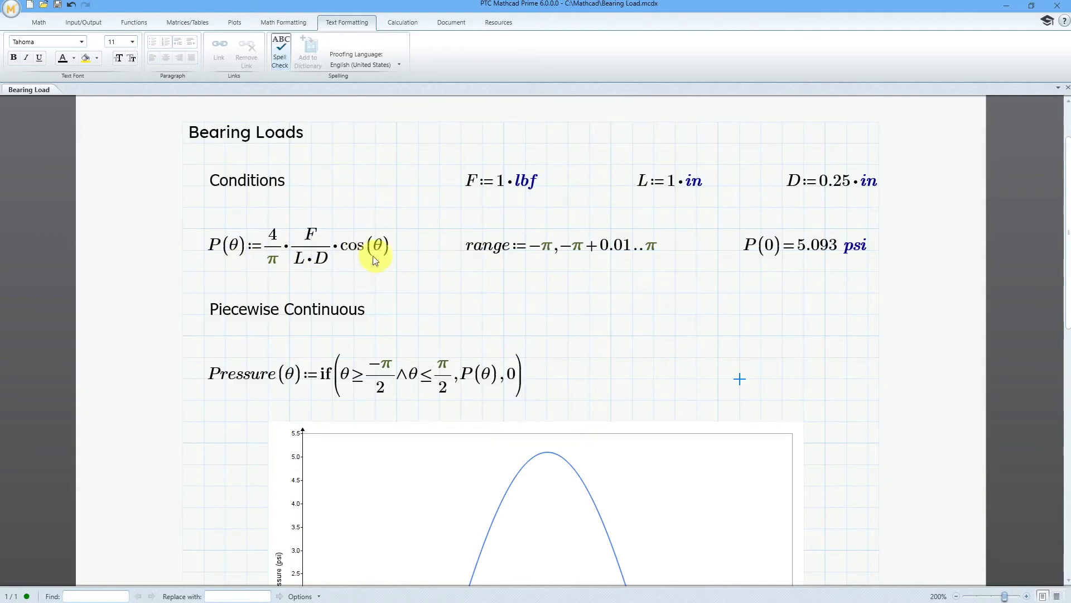
# Switch to the Mathcad Bearing Load worksheet and examine the cosine pressure formula, the piecewise function and its plot
pyautogui.scroll(-5, 433, 232)
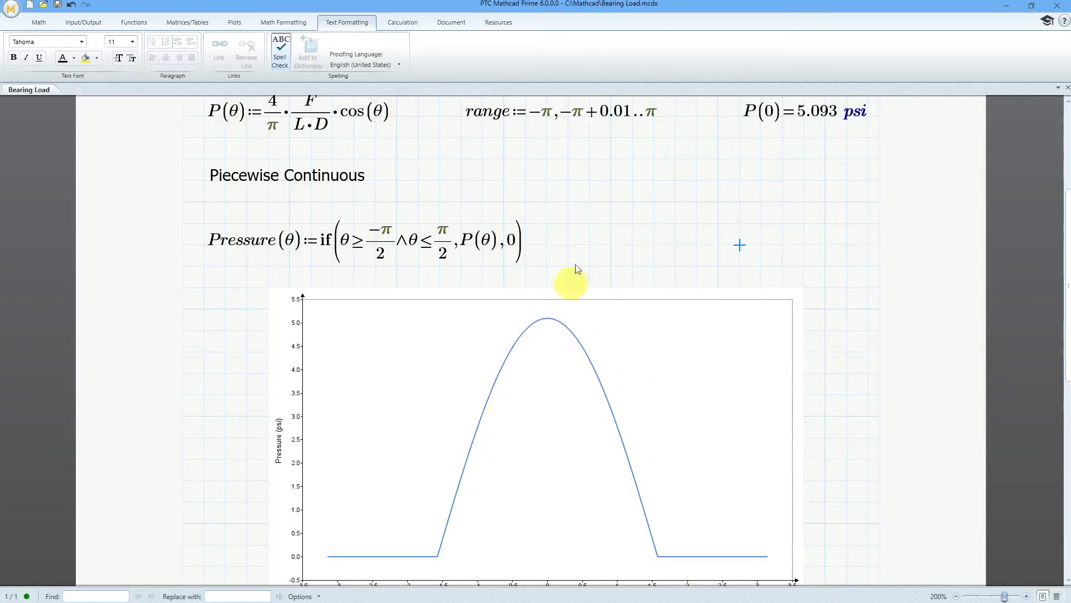
pyautogui.scroll(1, 550, 329)
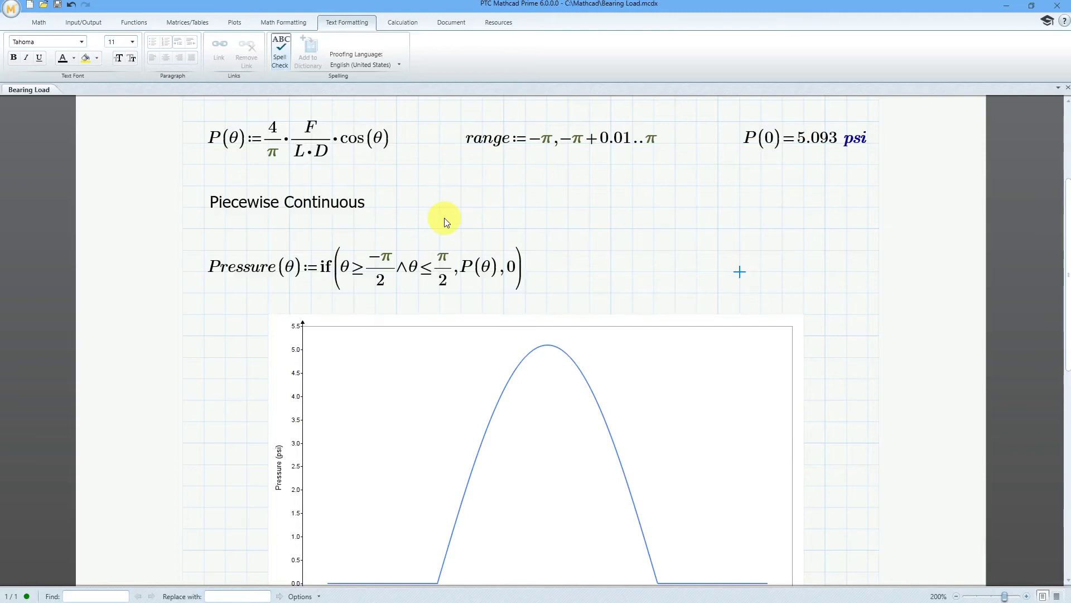
pyautogui.scroll(-2, 444, 219)
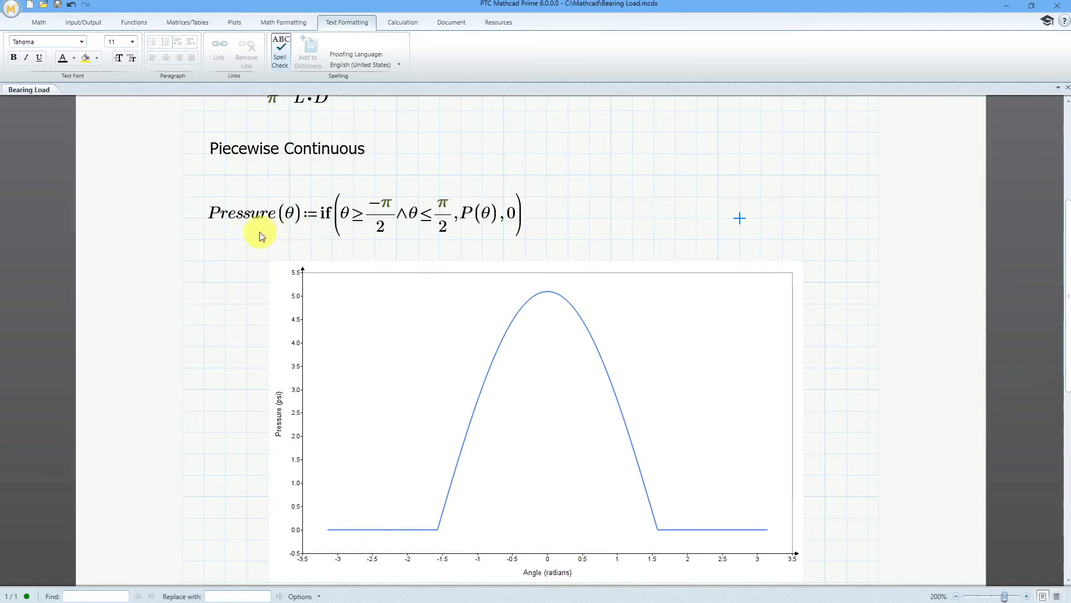
pyautogui.scroll(2, 249, 283)
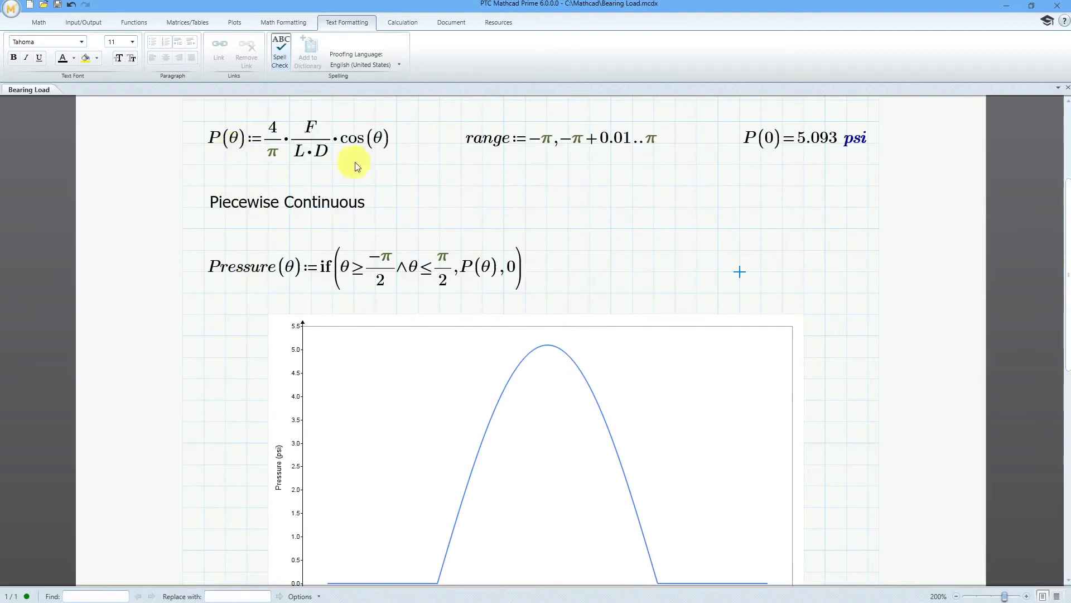
pyautogui.scroll(-2, 373, 159)
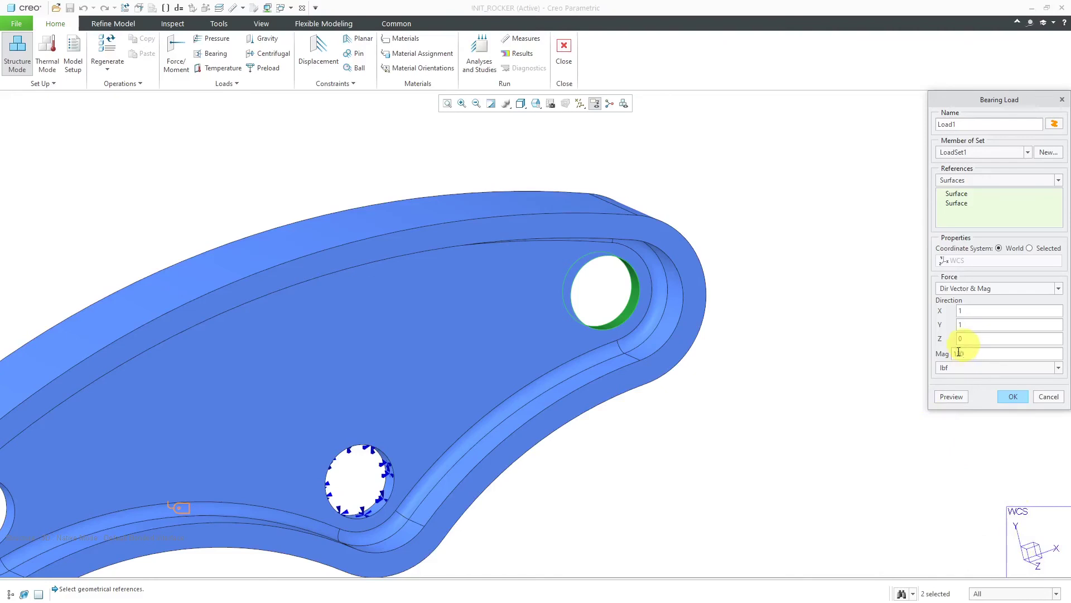
# Back in Creo, preview the force distribution around the upper-end hole and complete the bearing load
pyautogui.click(951, 397)
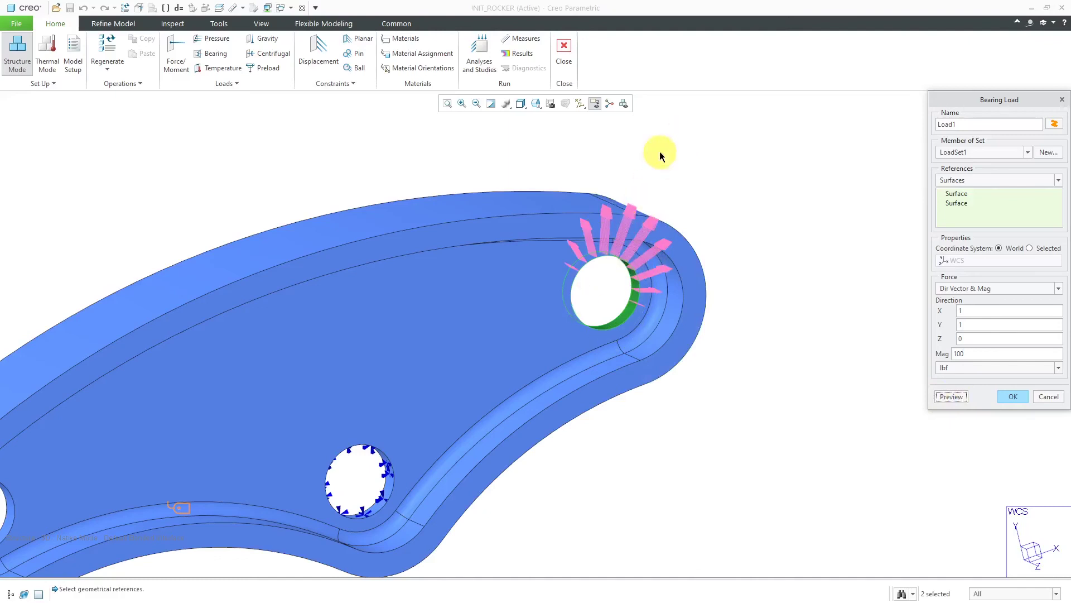
pyautogui.moveTo(700, 205); pyautogui.dragTo(676, 204, button='middle')
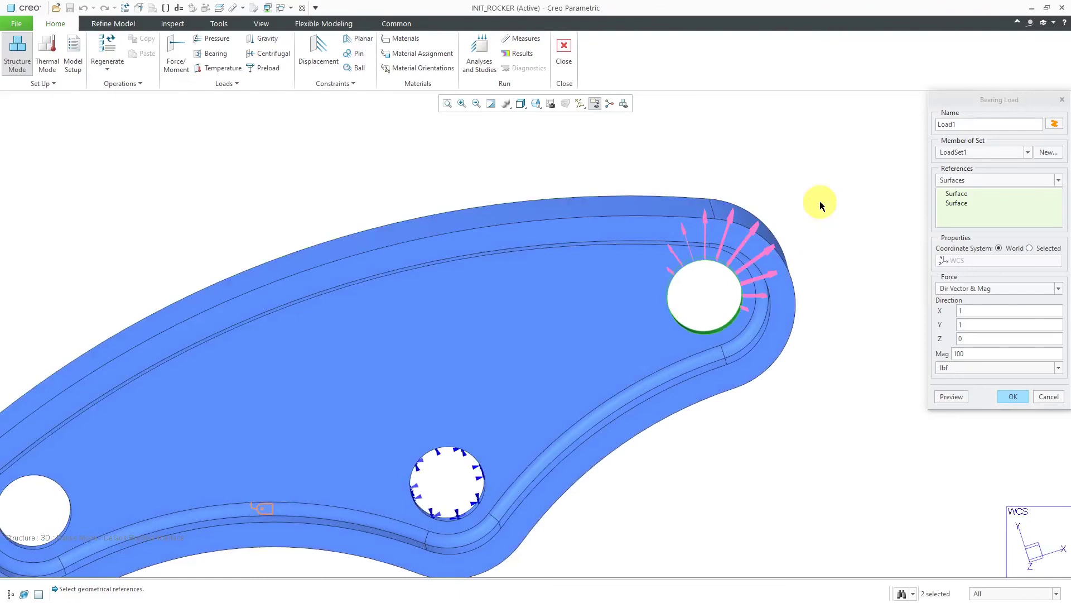
pyautogui.scroll(2, 819, 200)
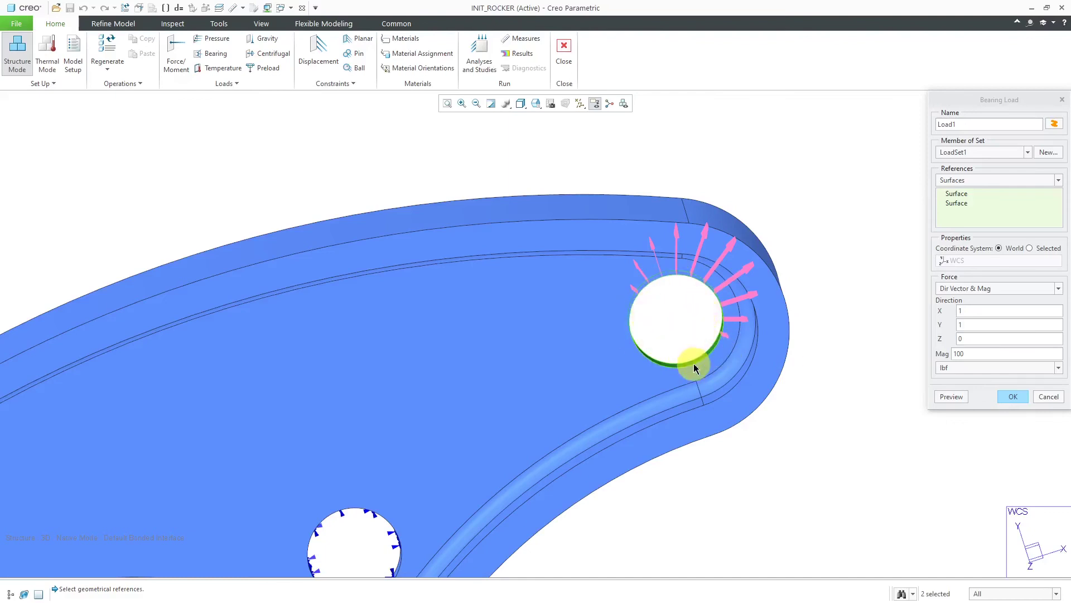
pyautogui.click(1014, 395)
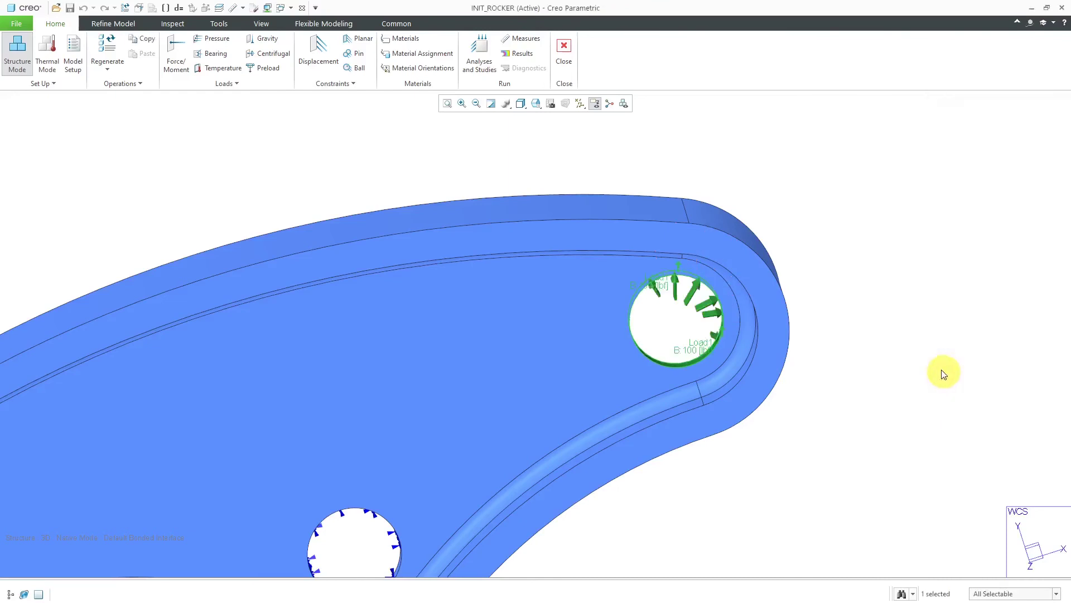
pyautogui.click(902, 322)
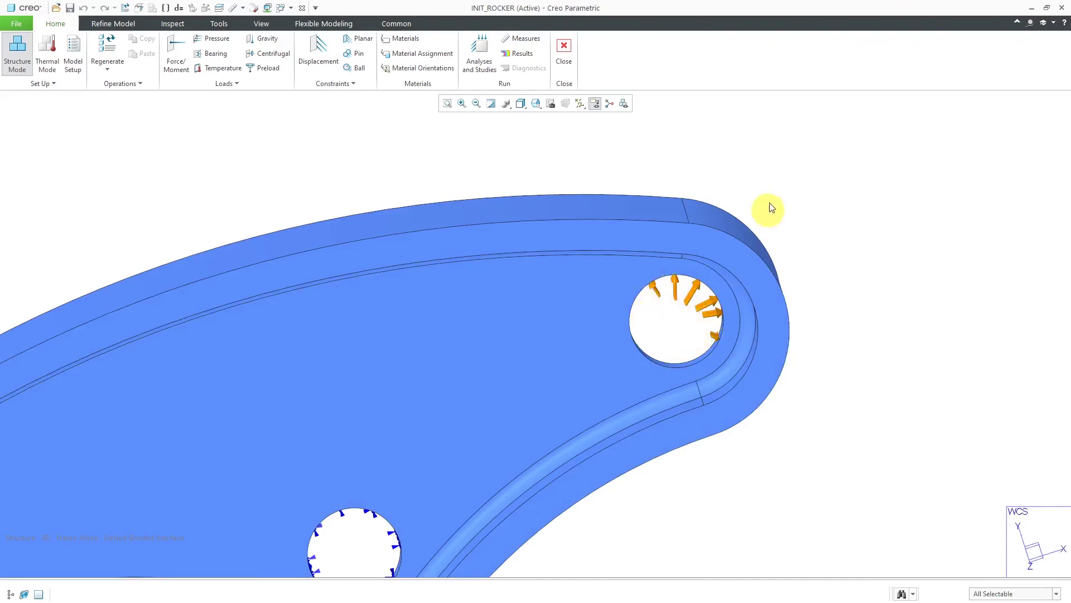
pyautogui.scroll(-5, 823, 184)
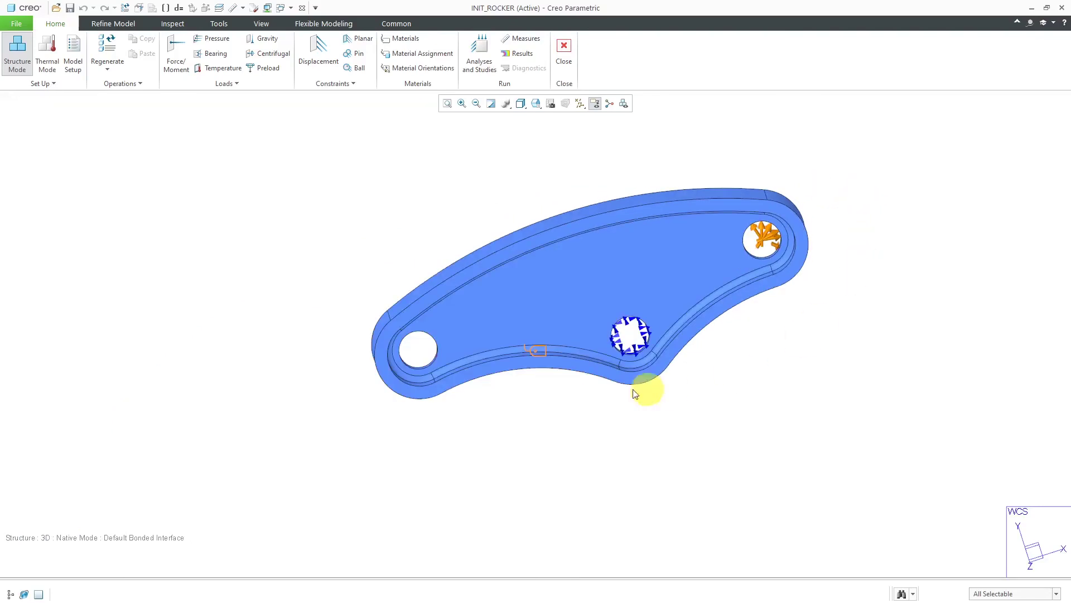
# Start a second bearing load and reference the inner surfaces of the hole at the rocker's lower, unloaded end
pyautogui.moveTo(541, 367); pyautogui.dragTo(532, 378, button='middle')
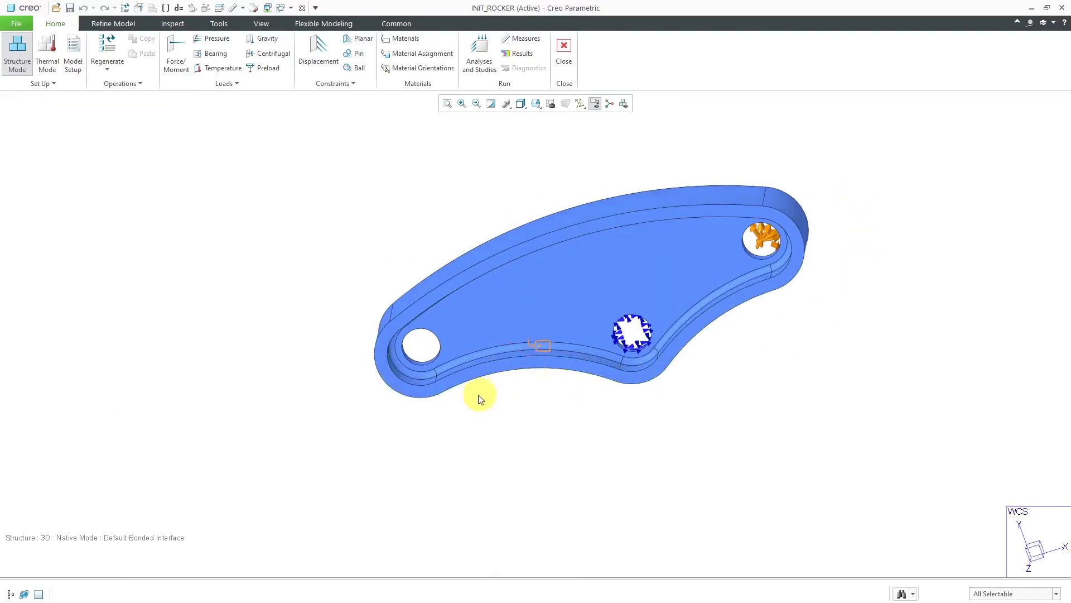
pyautogui.click(208, 54)
pyautogui.scroll(4, 411, 366)
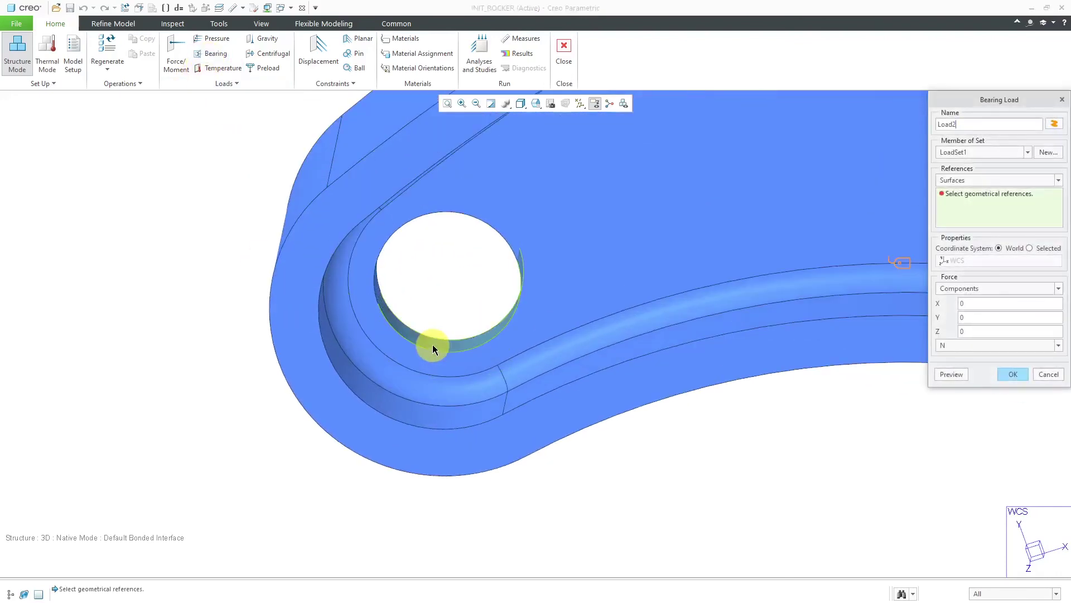
pyautogui.click(433, 344)
pyautogui.scroll(-3, 426, 349)
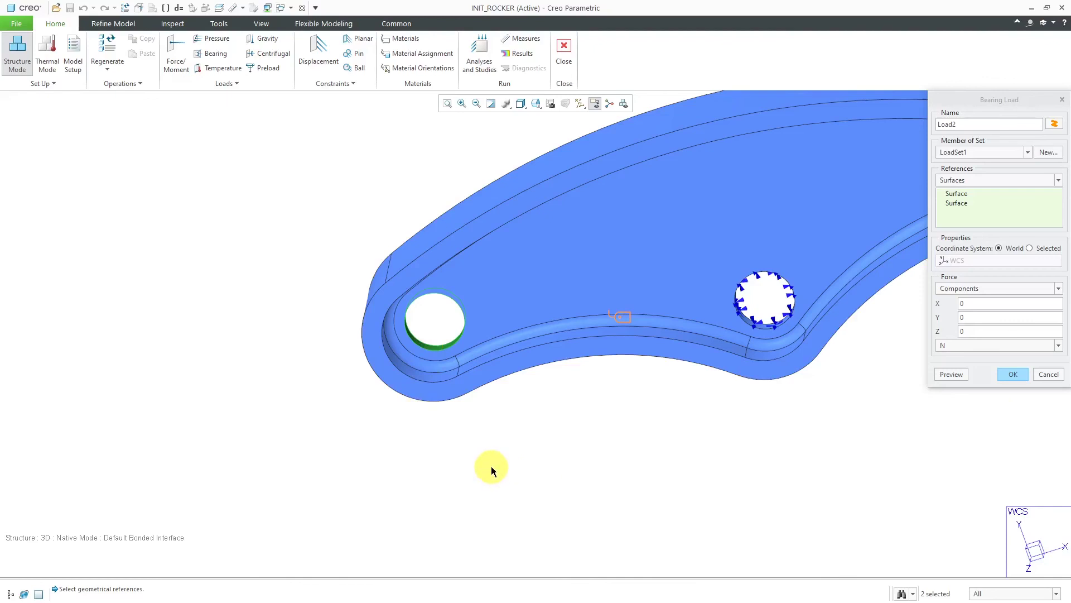
# Keep the force defined by components and set the Y component to -100 with lbf as the unit
pyautogui.click(989, 287)
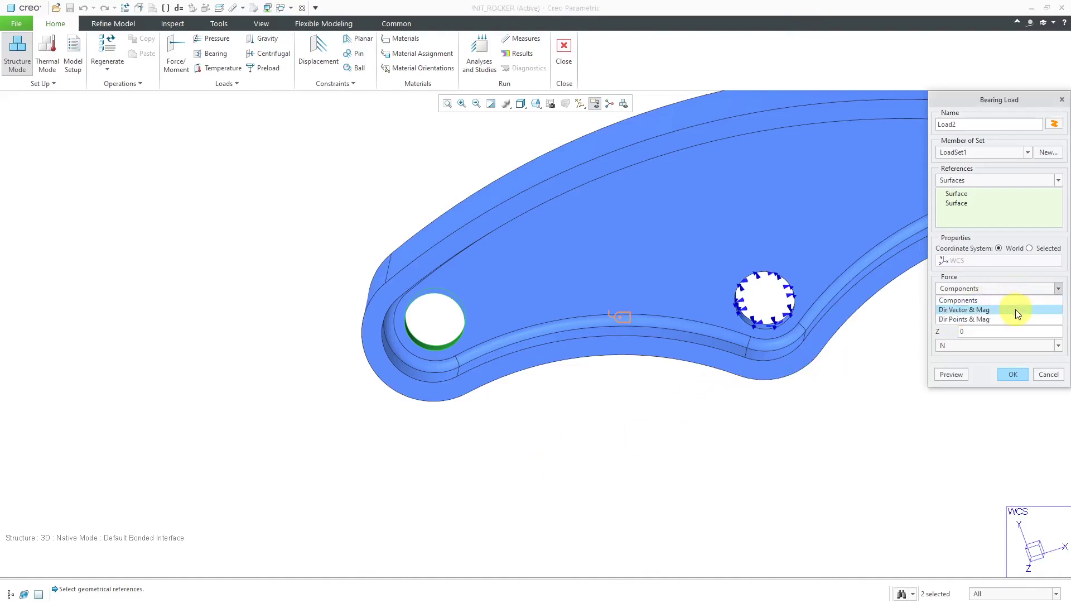
pyautogui.click(1006, 288)
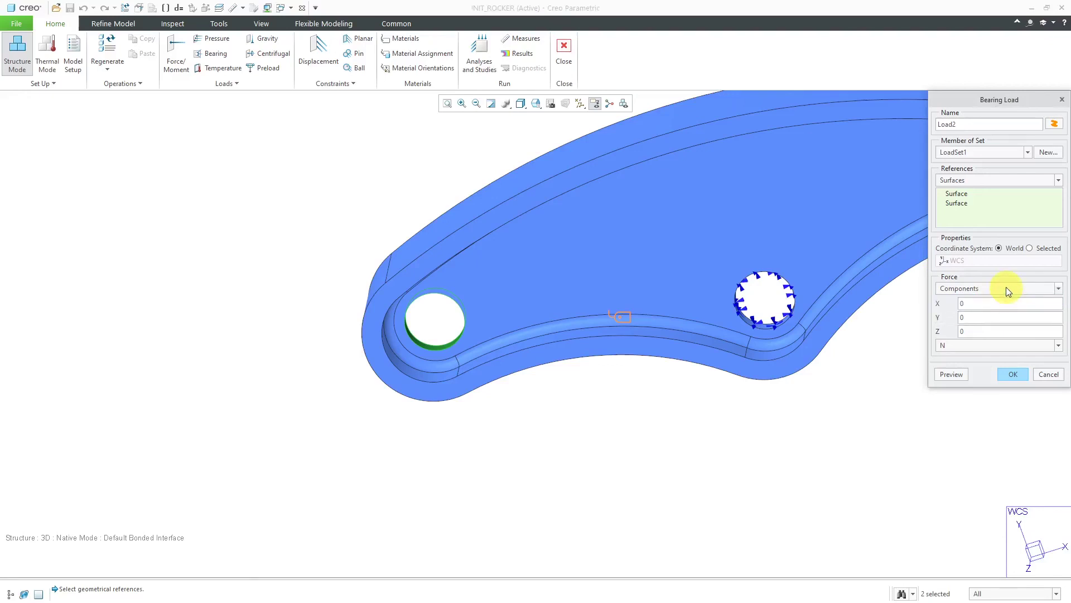
pyautogui.click(968, 316)
pyautogui.moveTo(944, 316); pyautogui.dragTo(919, 315)
pyautogui.write('-100')
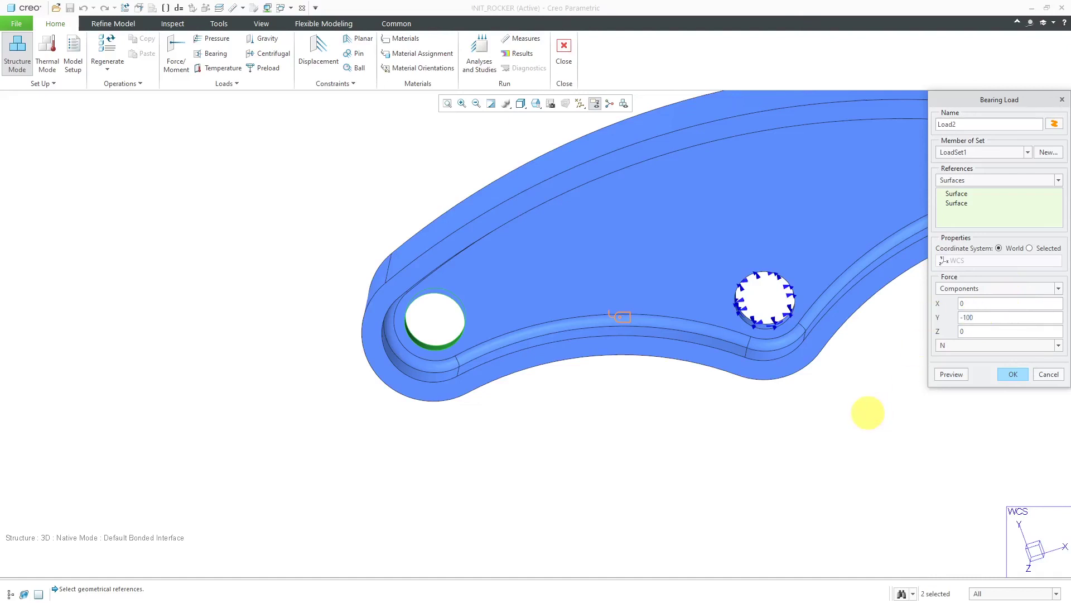
pyautogui.click(992, 346)
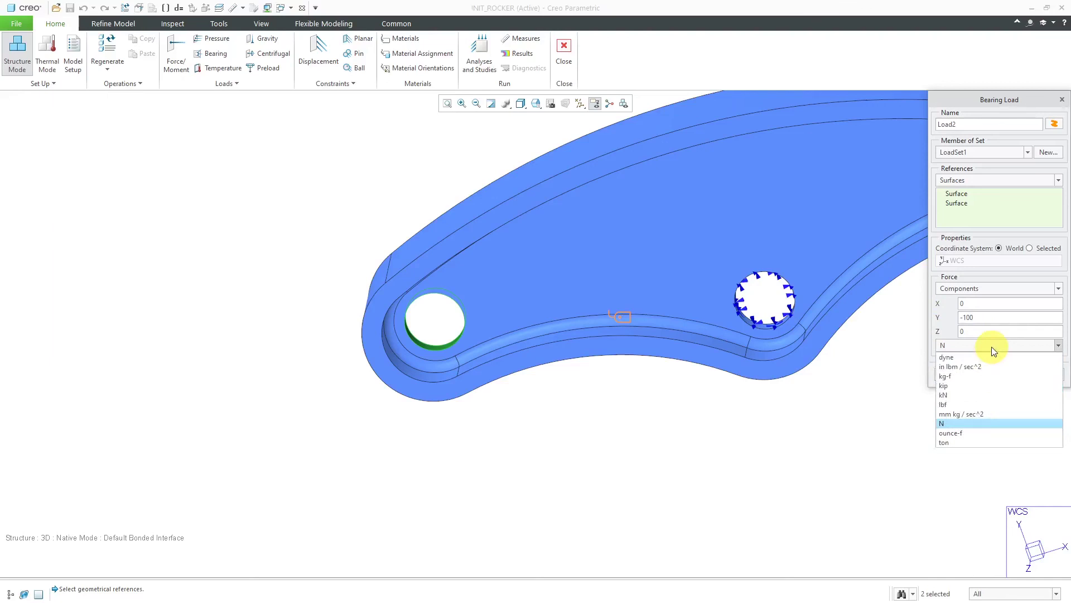
pyautogui.click(943, 404)
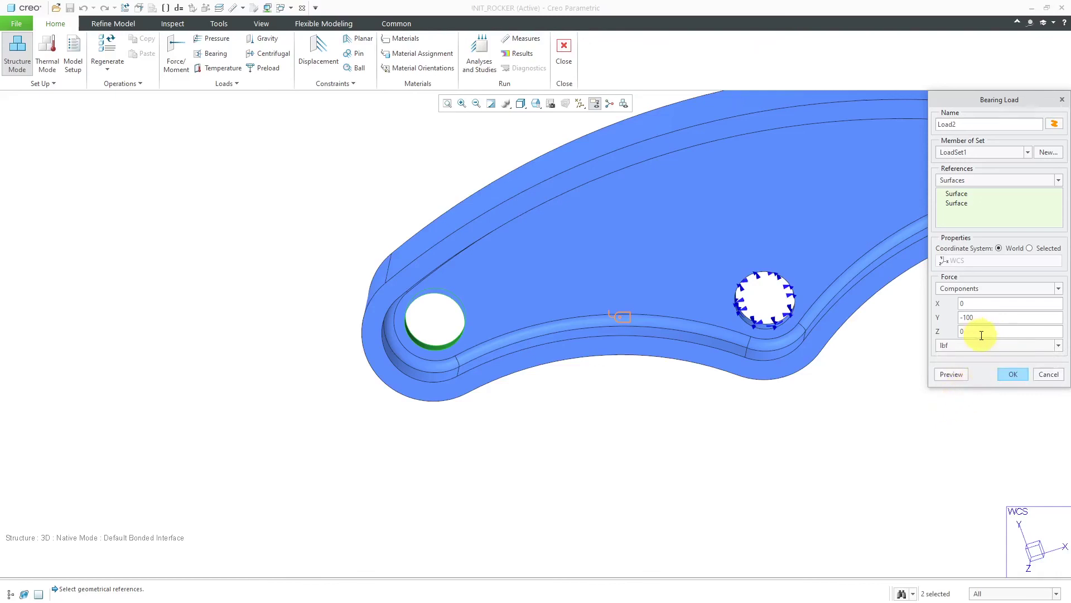
# Set the X force component to -50 lbf, preview the force distribution, and complete the second bearing load
pyautogui.doubleClick(980, 304)
pyautogui.write('-50')
pyautogui.click(950, 374)
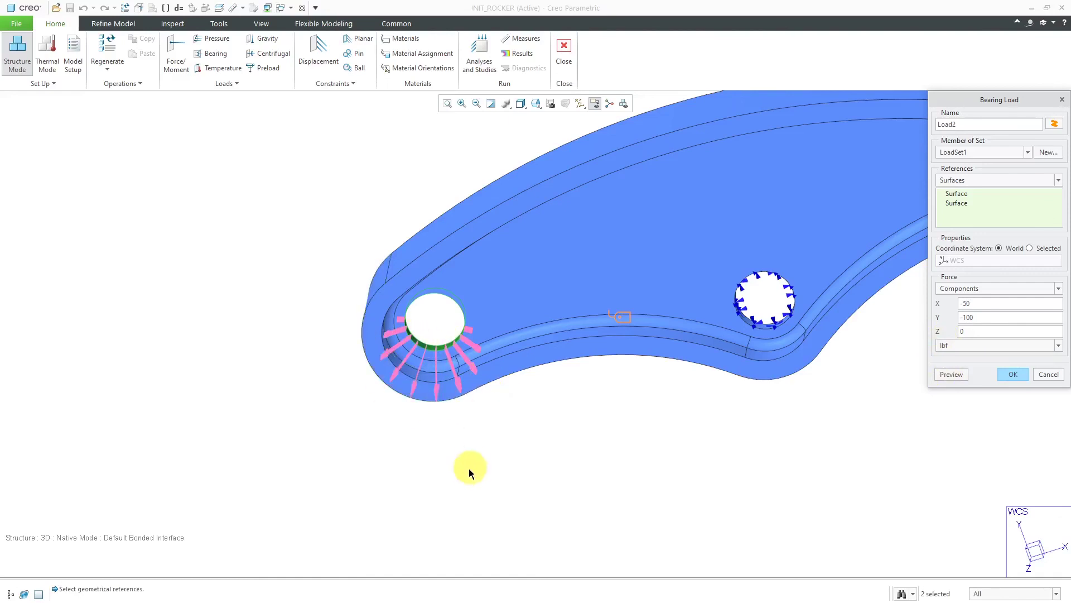
pyautogui.click(1013, 374)
pyautogui.scroll(-2, 357, 441)
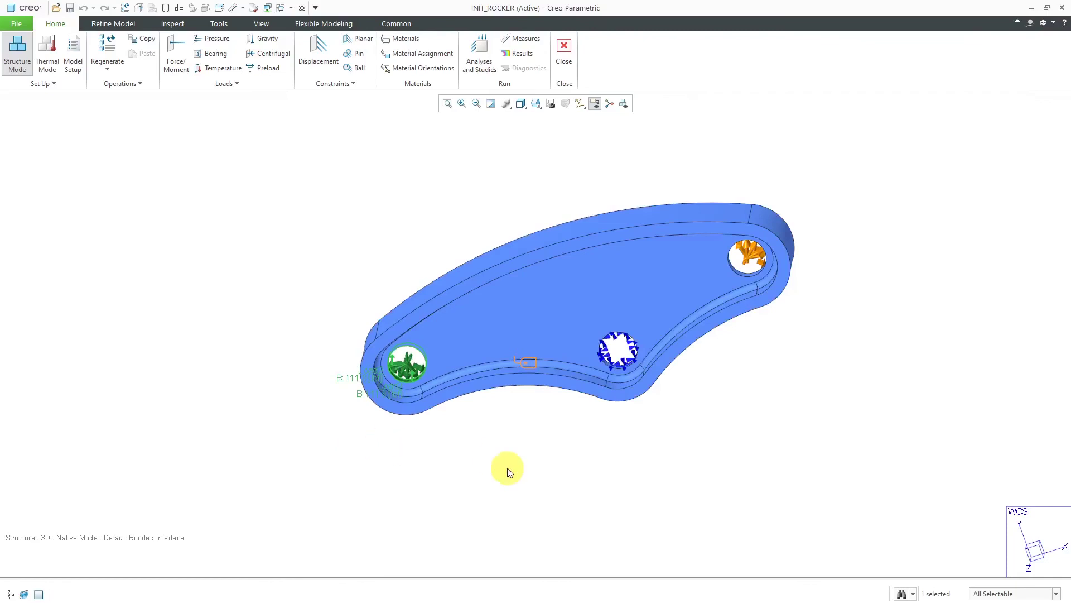